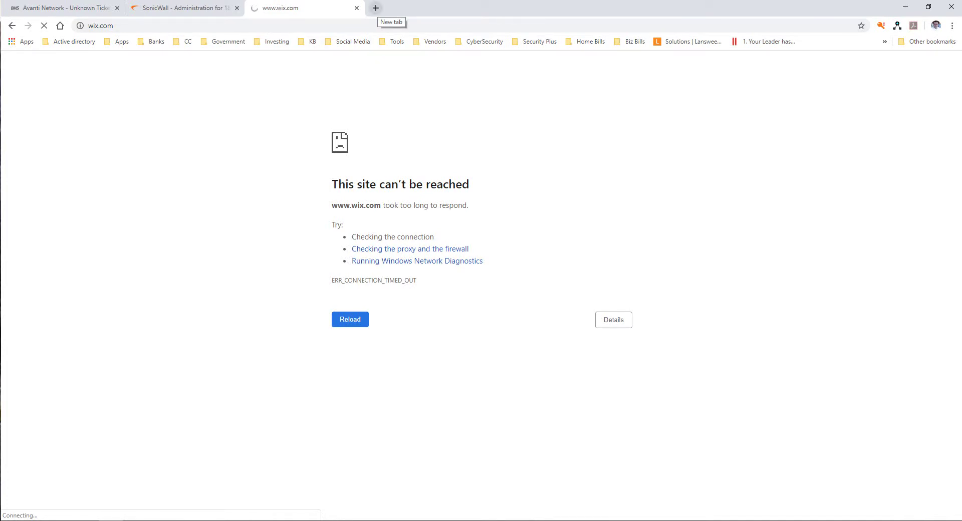
pyautogui.click(376, 7)
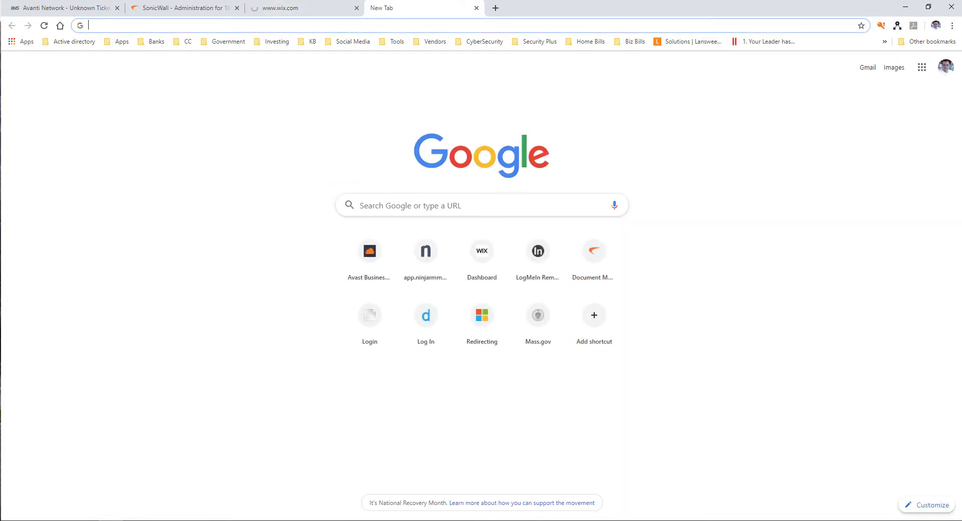
pyautogui.write('mxtool')
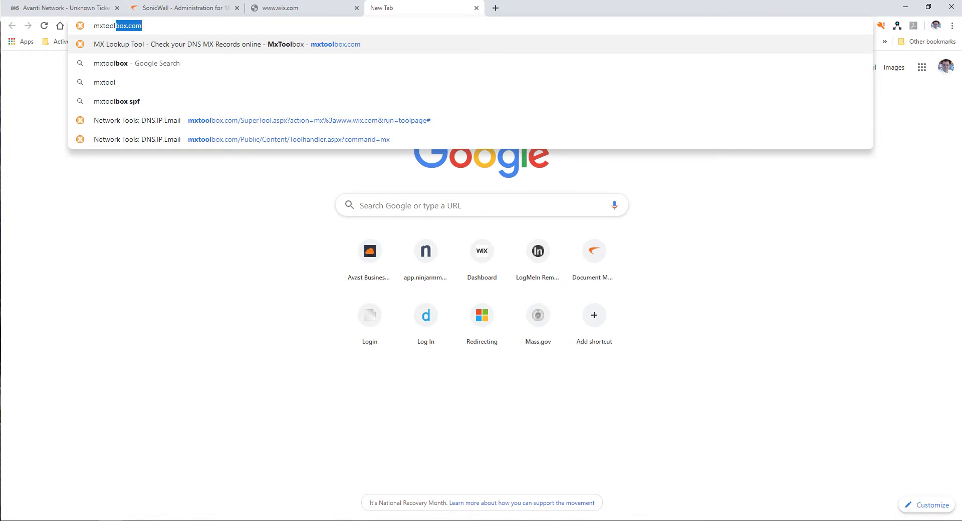
pyautogui.write('box.co')
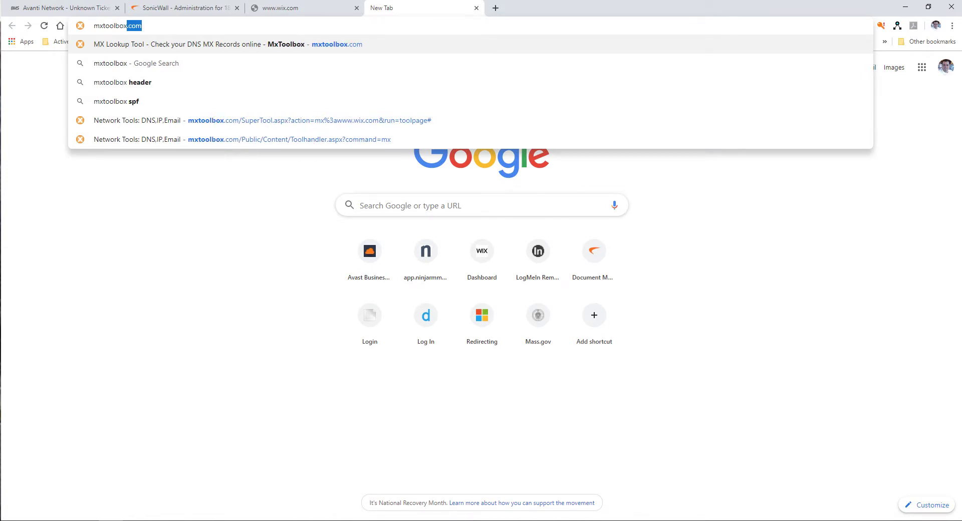
pyautogui.press('Return')
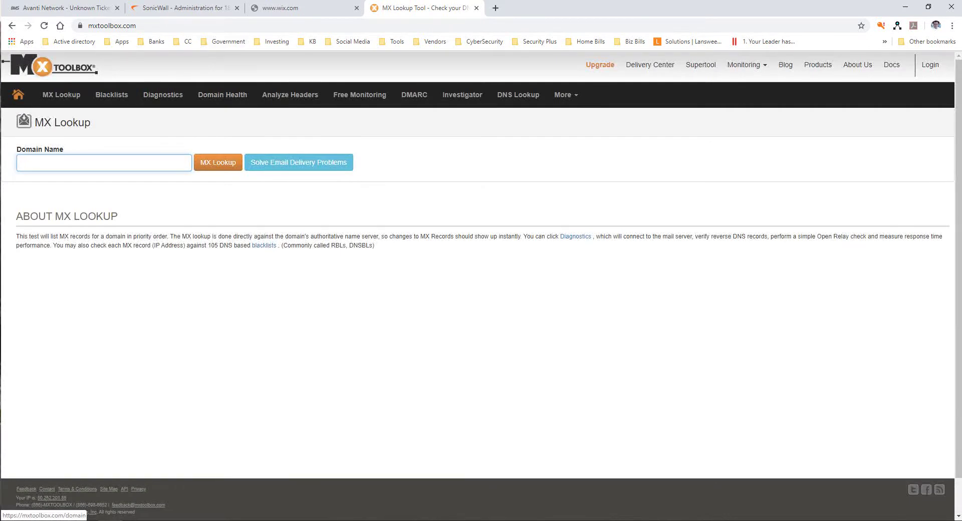
pyautogui.write('www.')
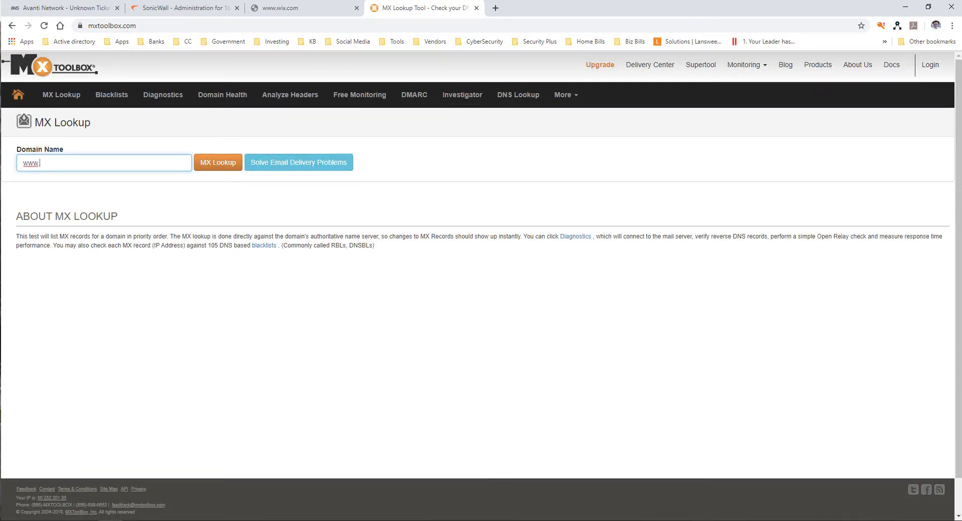
pyautogui.write('wix.com')
pyautogui.press('Return')
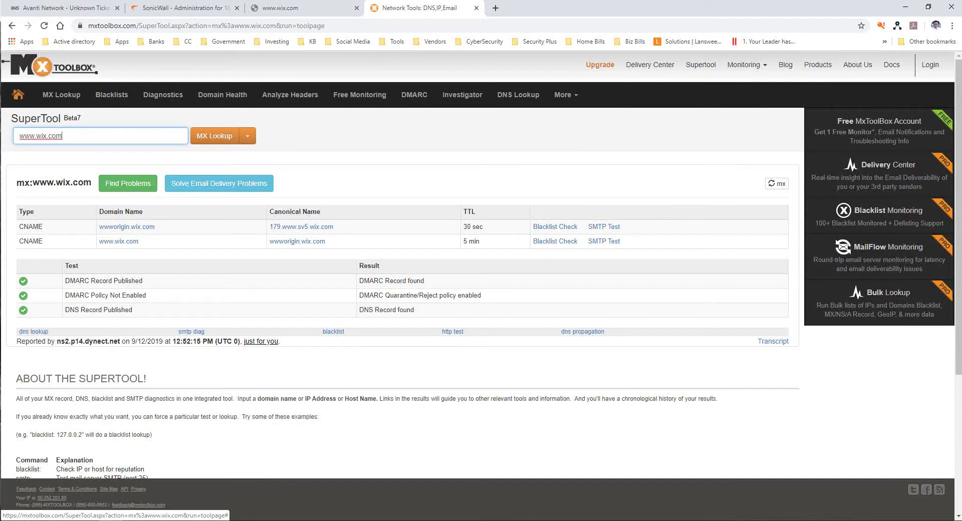
pyautogui.click(247, 135)
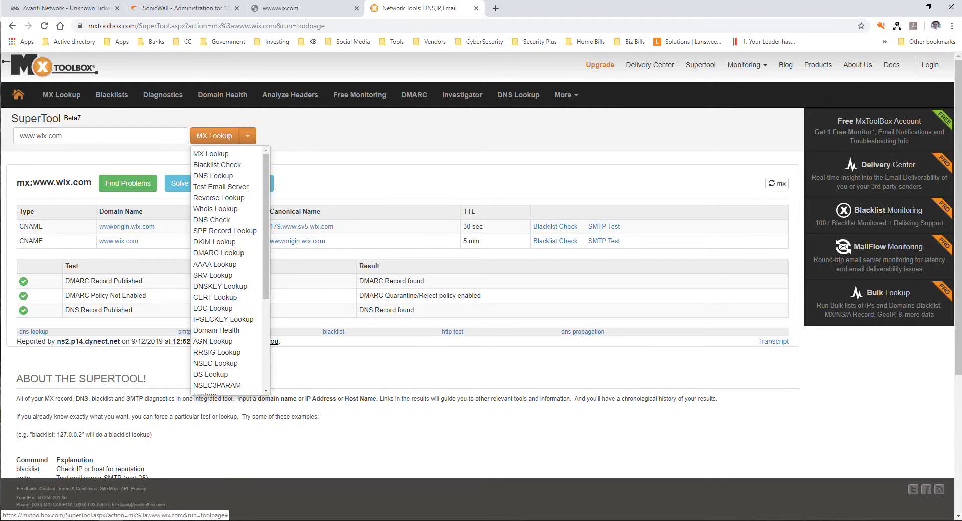
pyautogui.click(212, 220)
pyautogui.click(215, 136)
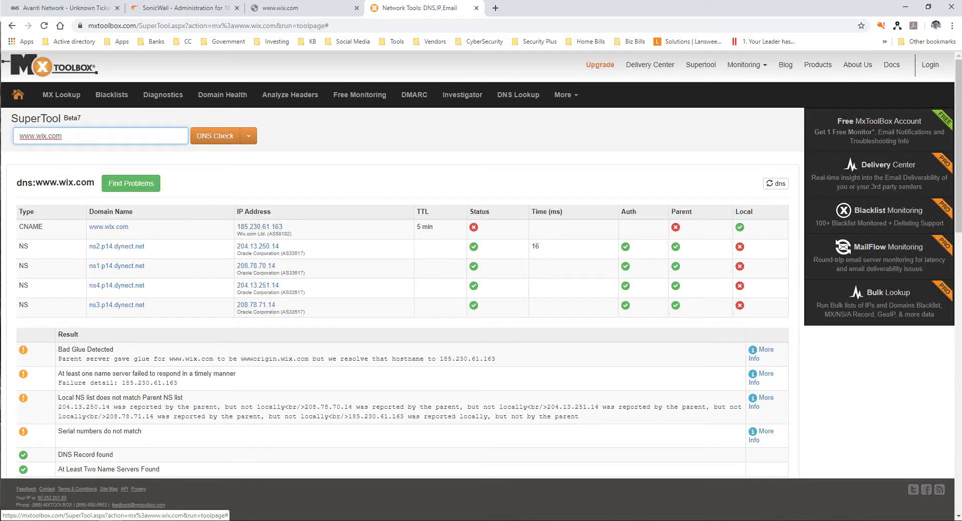
# Browse directly to 185.230.61.163 in a new tab and examine the country named on the page.
pyautogui.click(495, 8)
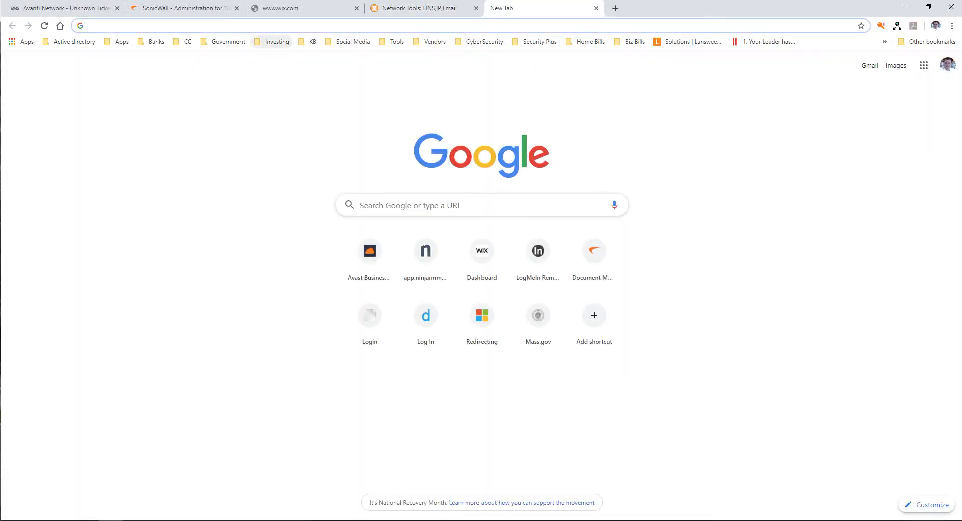
pyautogui.write('1')
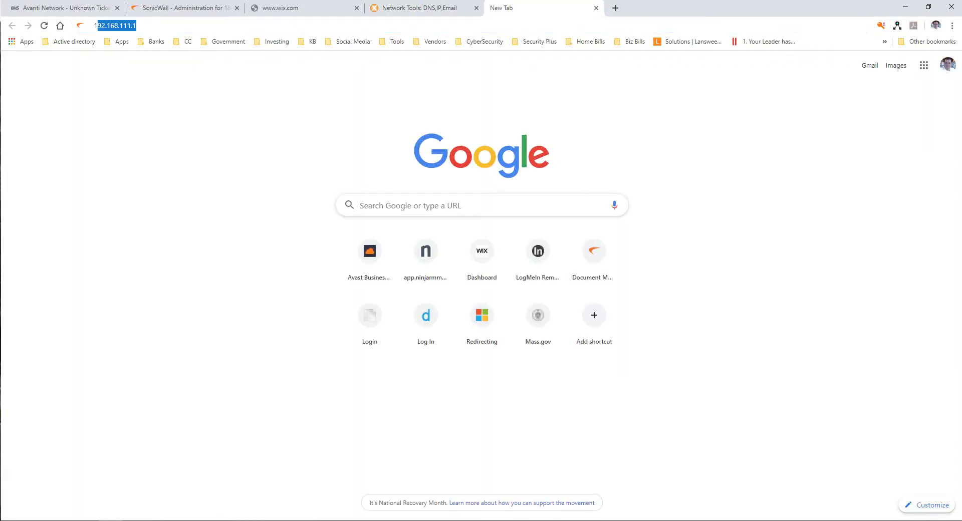
pyautogui.write('85.230')
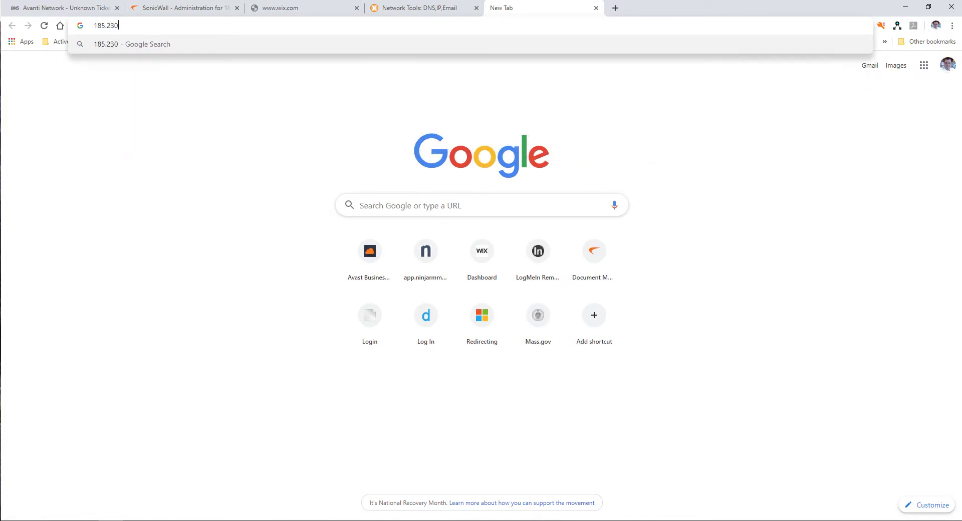
pyautogui.write('.61.163')
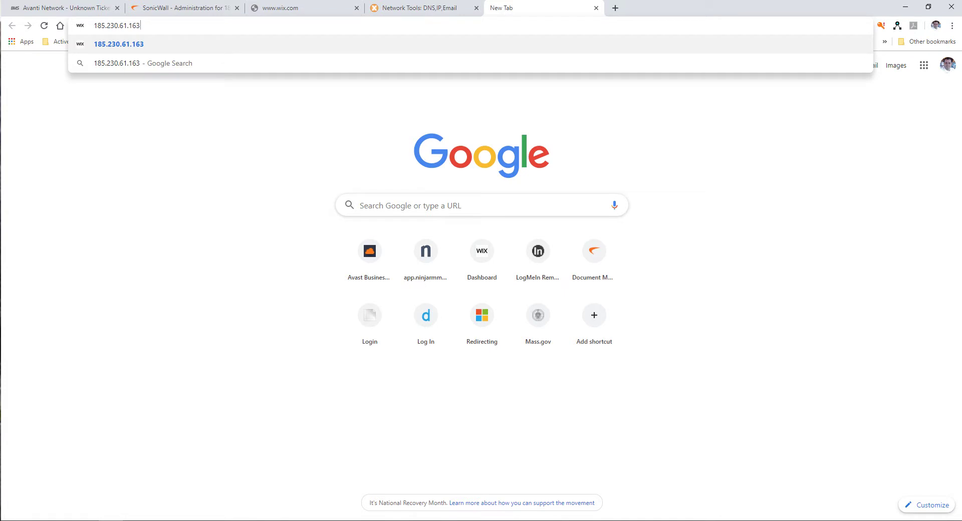
pyautogui.press('Escape')
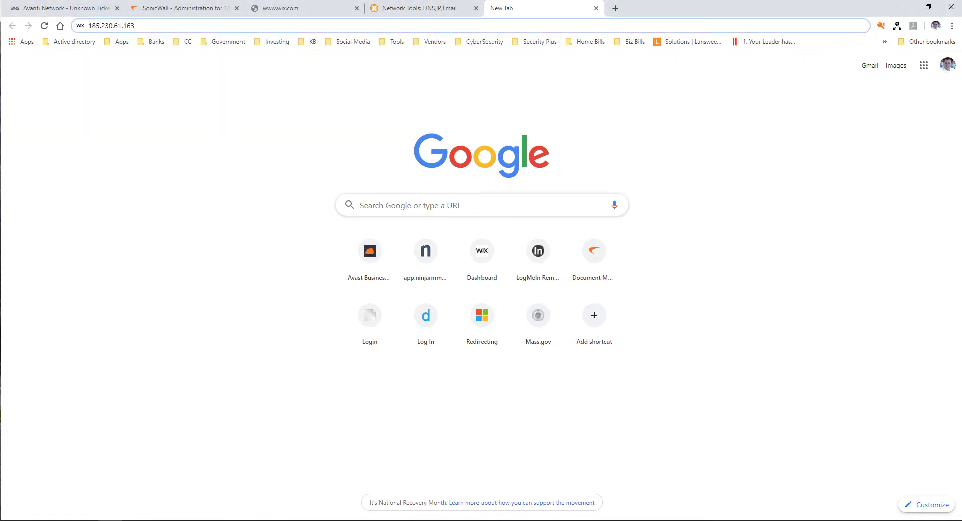
pyautogui.press('Return')
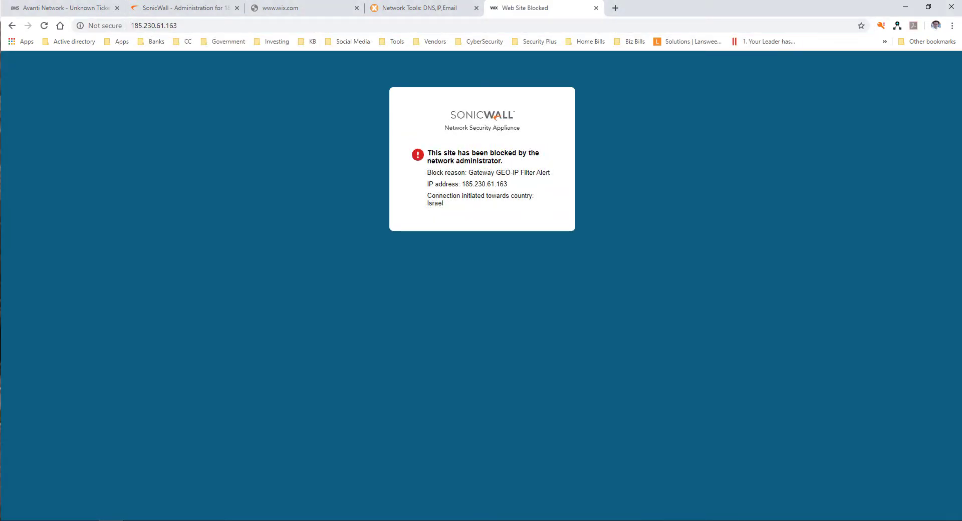
pyautogui.doubleClick(435, 204)
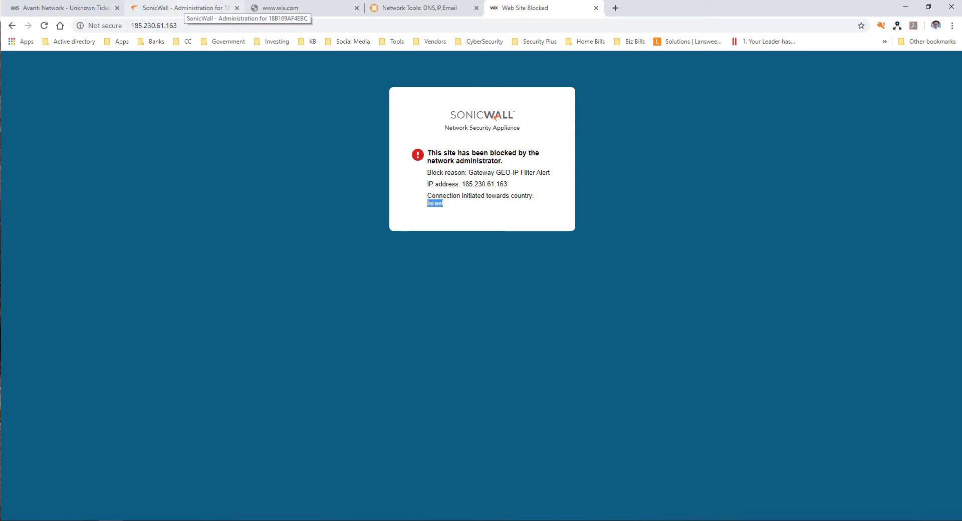
# In the SonicWall administration page, start a new address object named wix.com assigned to the WAN zone.
pyautogui.click(183, 8)
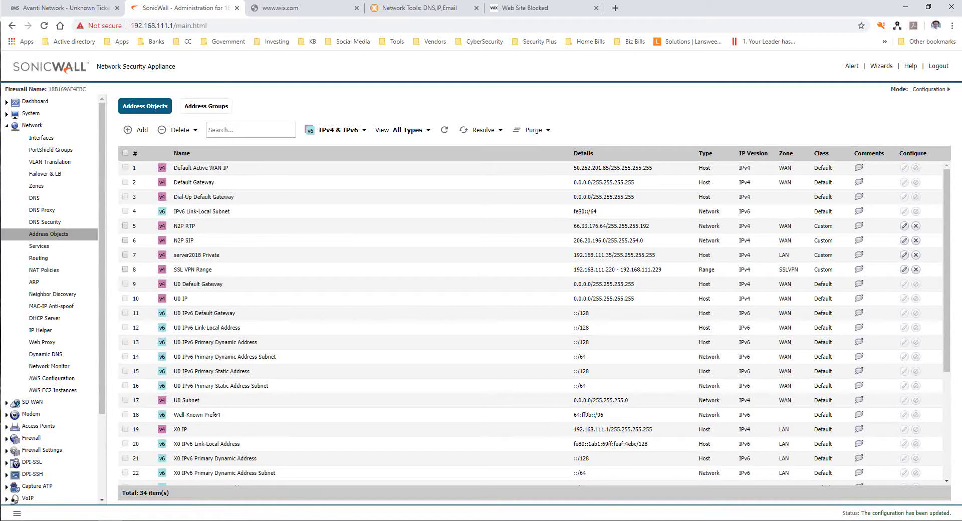
pyautogui.scroll(-3, 50, 301)
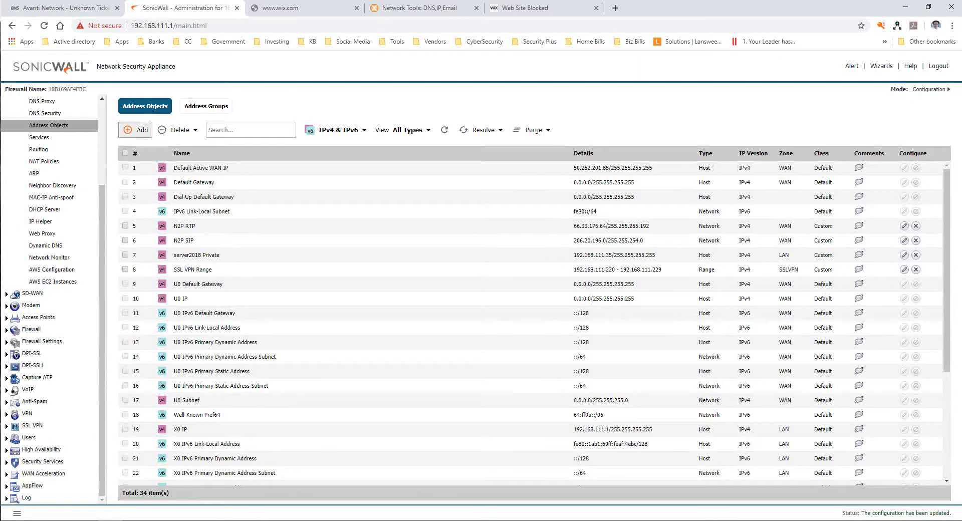
pyautogui.click(136, 131)
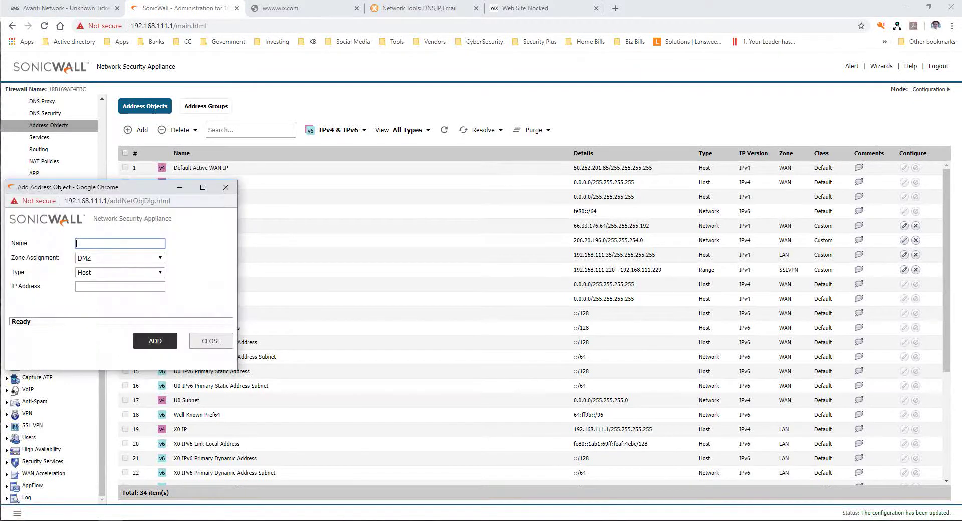
pyautogui.write('wix.com')
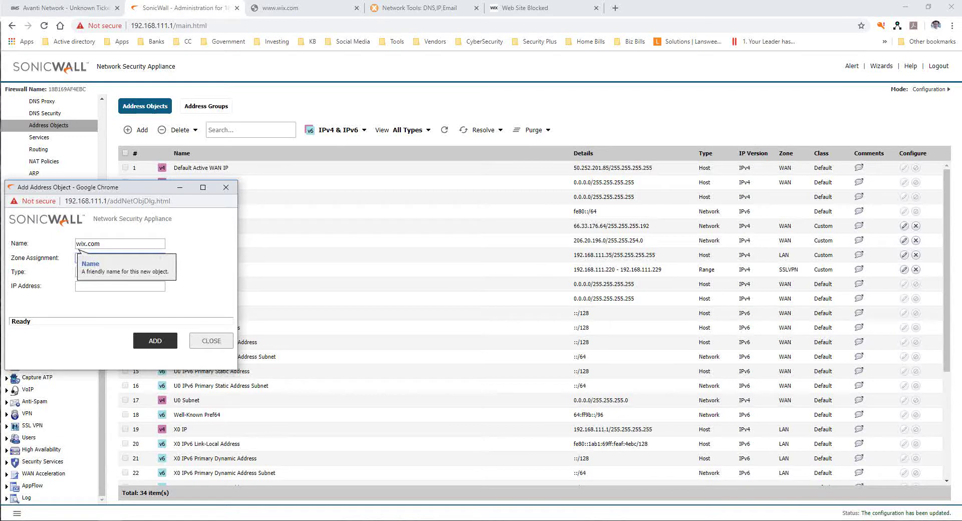
pyautogui.click(151, 258)
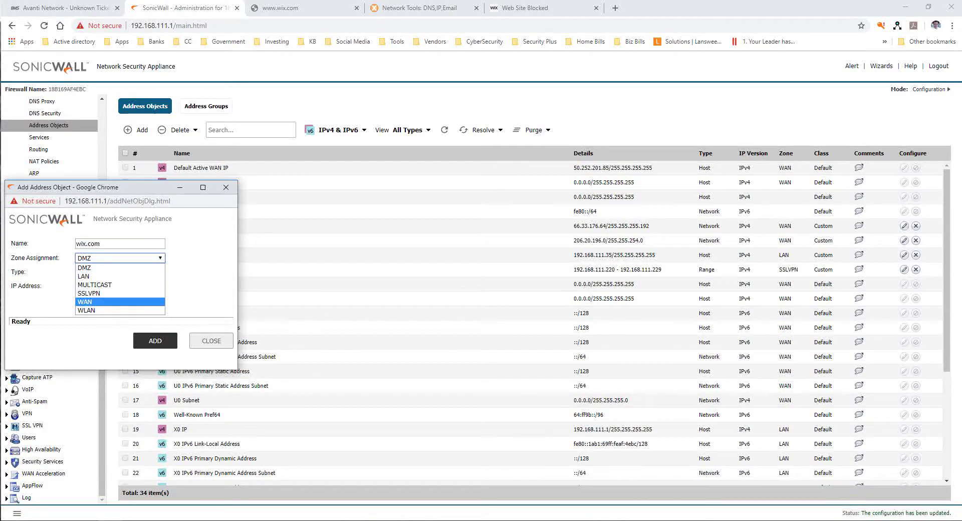
pyautogui.click(120, 302)
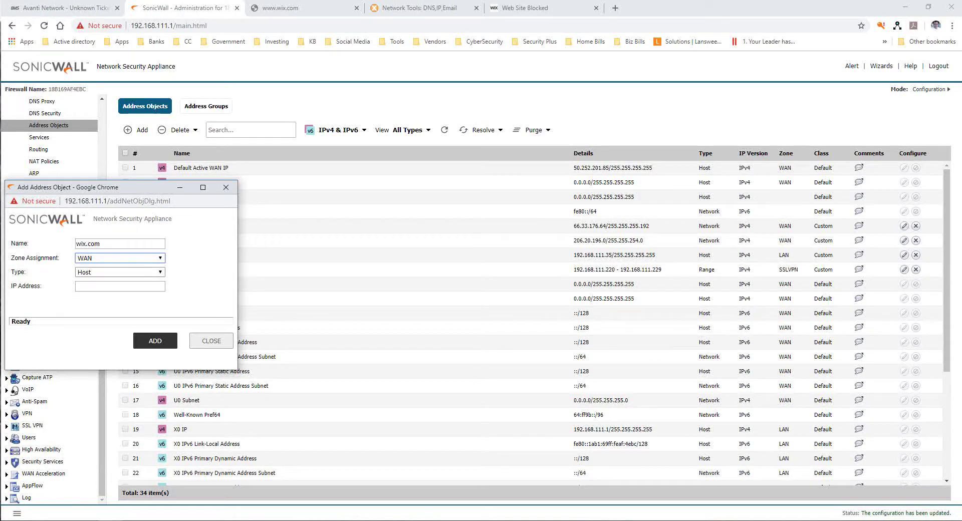
# Set the address object's type to Range, from 185.230.61.163 to 185.230.61.164, and add it.
pyautogui.click(120, 286)
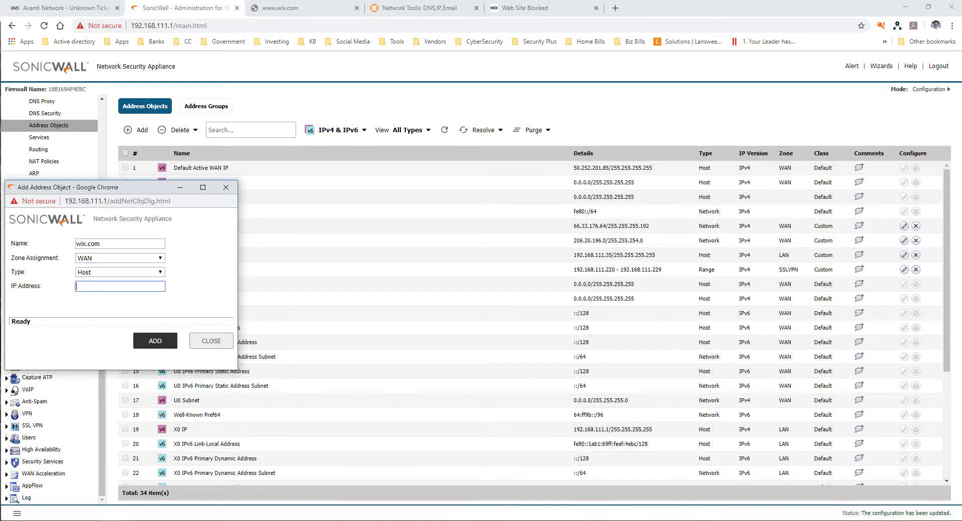
pyautogui.click(120, 272)
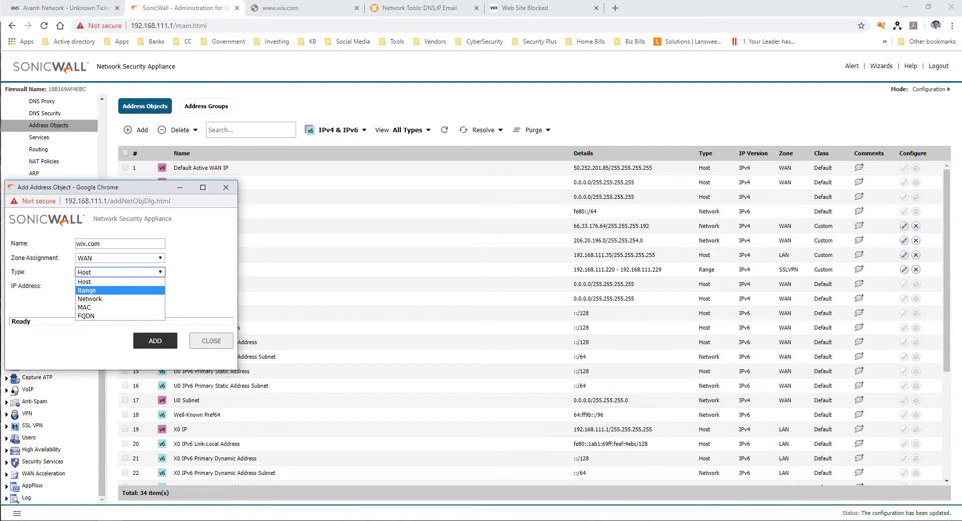
pyautogui.click(120, 291)
pyautogui.click(120, 286)
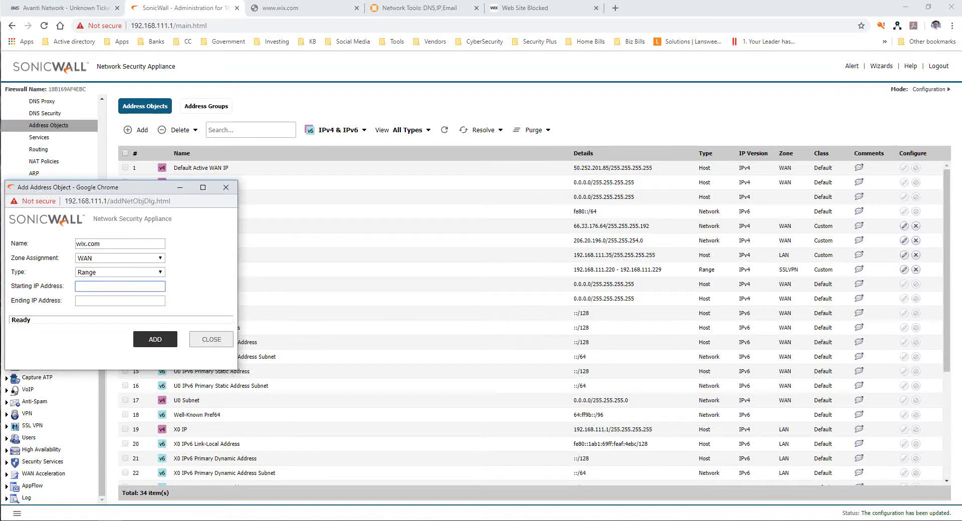
pyautogui.write('185.230.61.163')
pyautogui.click(101, 300)
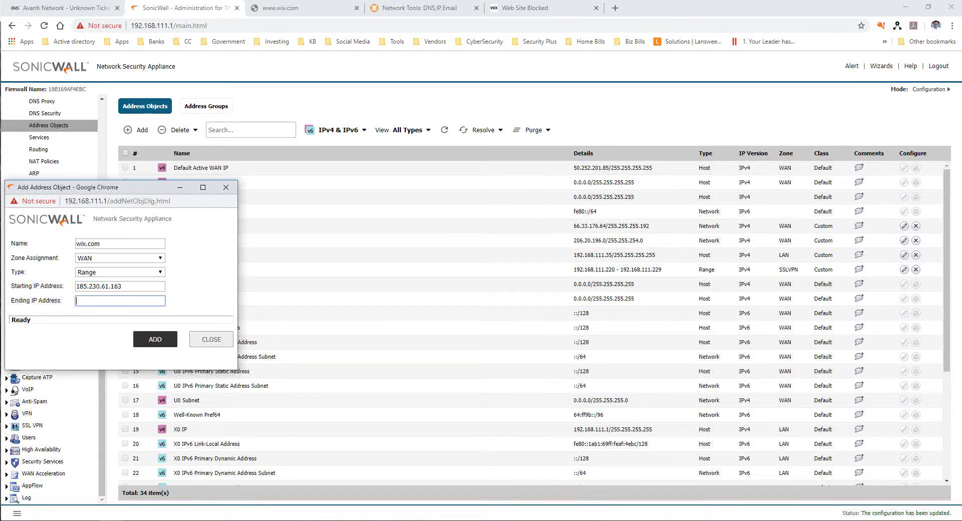
pyautogui.write('185.230.61.164')
pyautogui.click(155, 339)
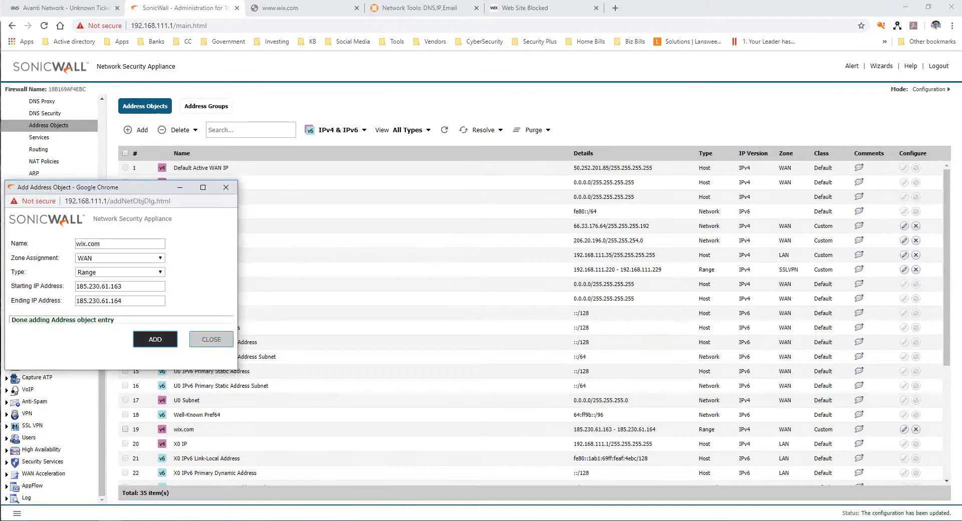
pyautogui.click(211, 339)
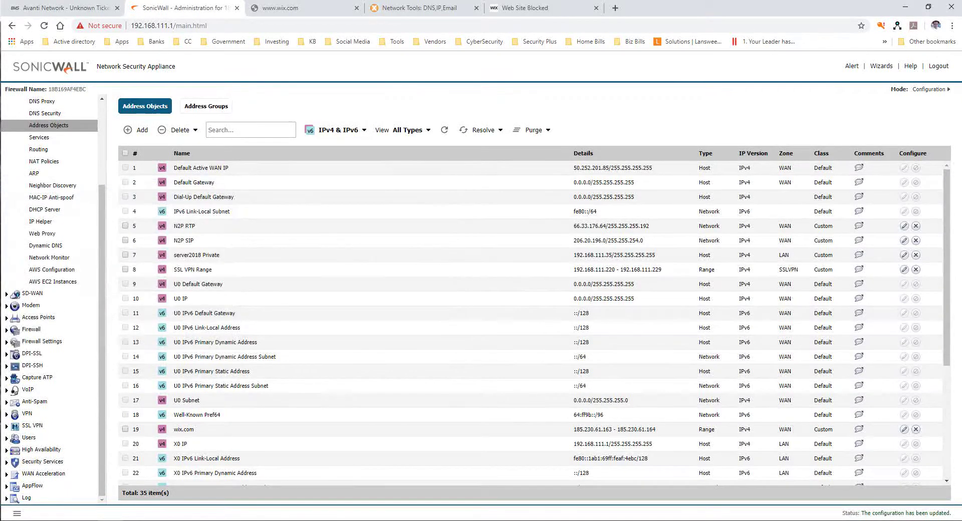
# Start a new address group named "Unblocked Websites GeoIP".
pyautogui.click(206, 106)
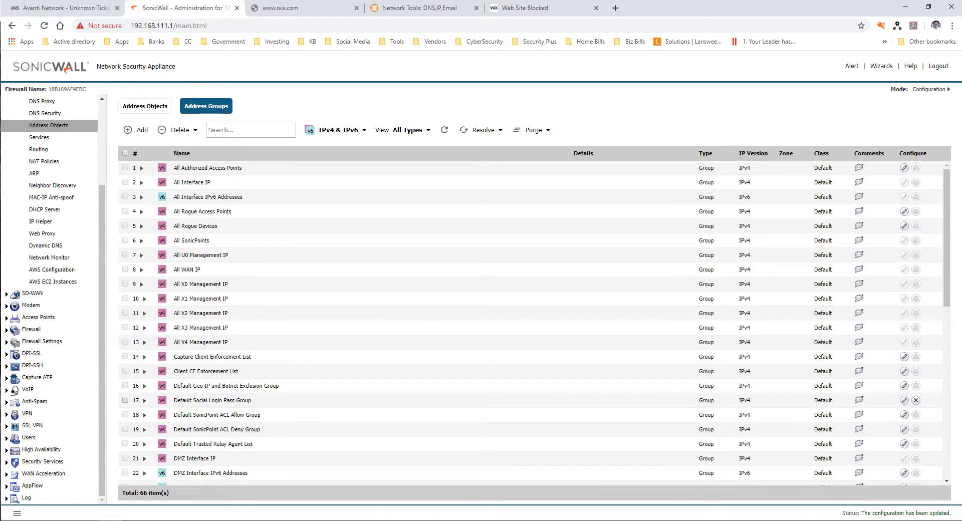
pyautogui.click(136, 130)
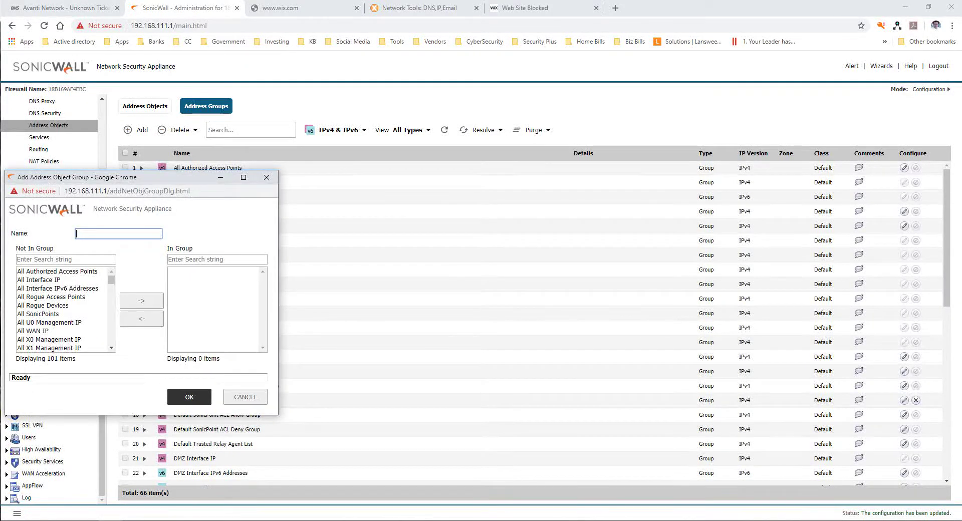
pyautogui.write('Unblocked')
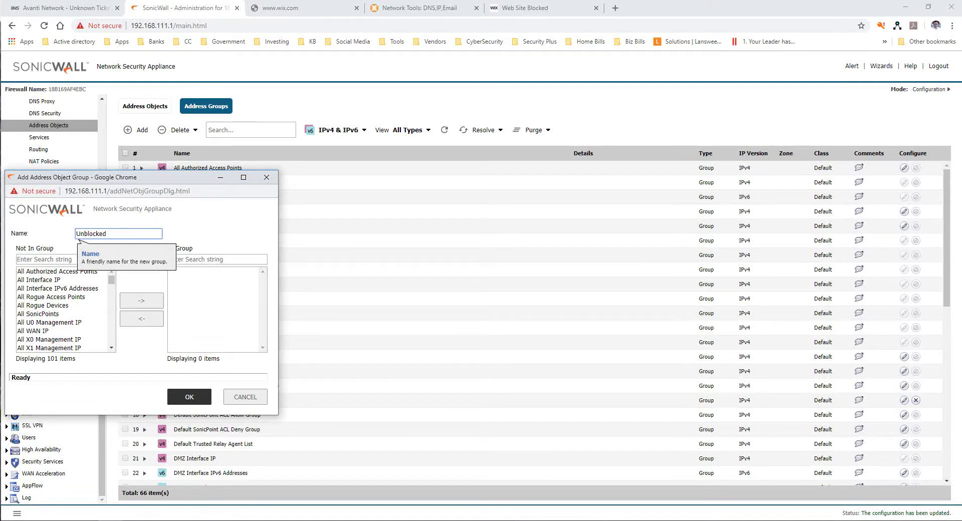
pyautogui.write(' Websites GeoIP')
pyautogui.moveTo(111, 279)
pyautogui.mouseDown()
pyautogui.moveTo(111, 339)
pyautogui.moveTo(111, 279)
pyautogui.mouseUp()
# Find the wix.com address object, include it in the new group, and save the group.
pyautogui.click(65, 259)
pyautogui.write('wix')
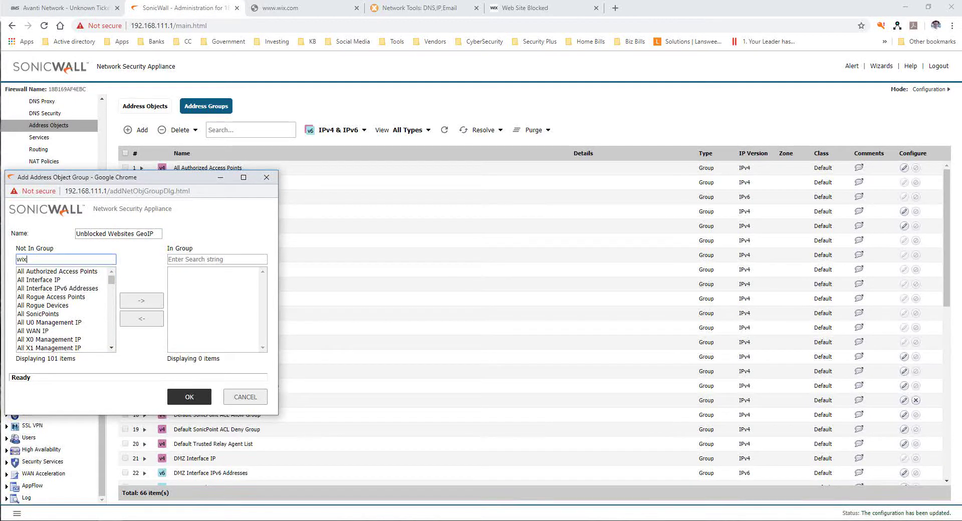
pyautogui.click(29, 272)
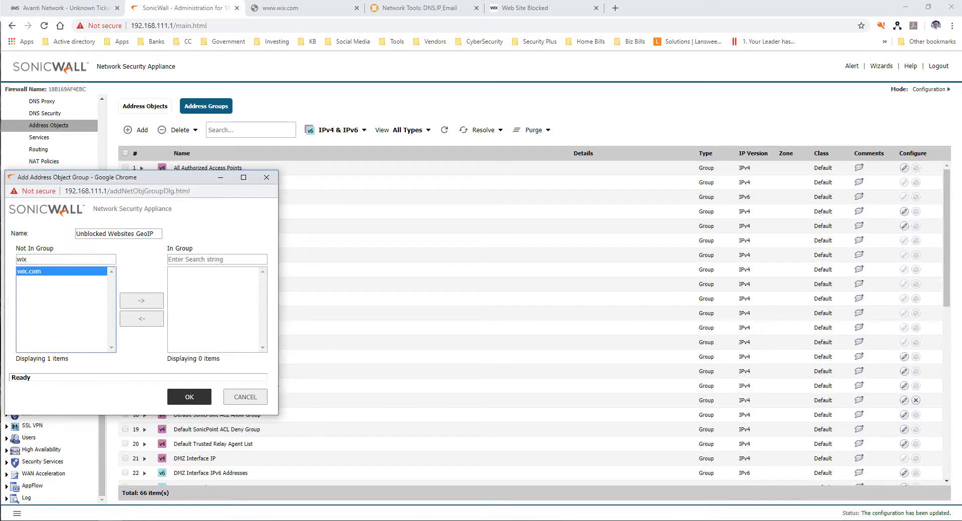
pyautogui.click(142, 301)
pyautogui.click(190, 397)
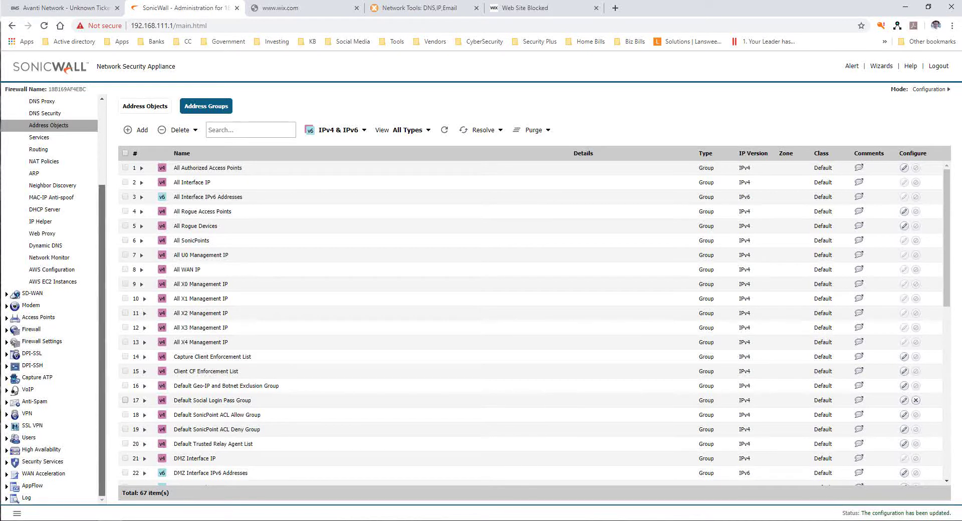
# Review the Geo-IP Filter's country lists and its Firewall Rule-based Connections setting, and accept the settings.
pyautogui.click(38, 462)
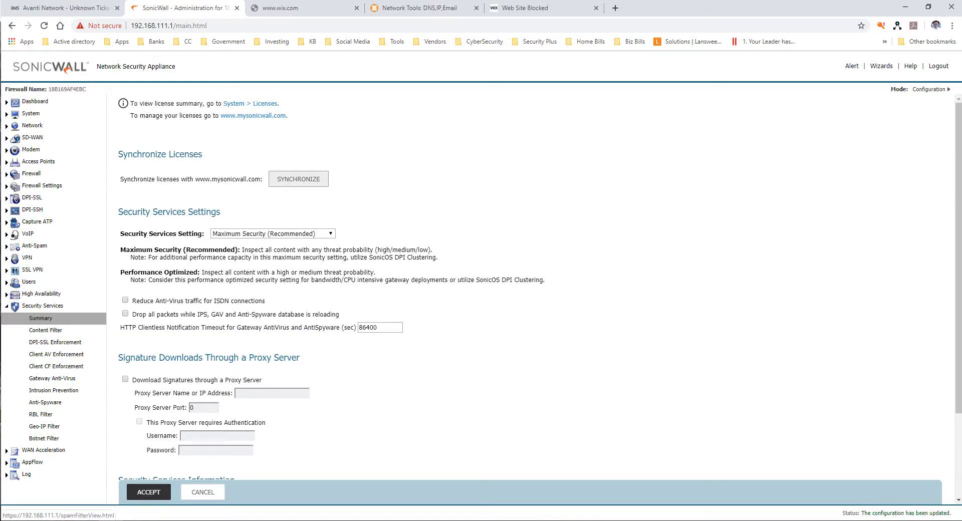
pyautogui.click(44, 426)
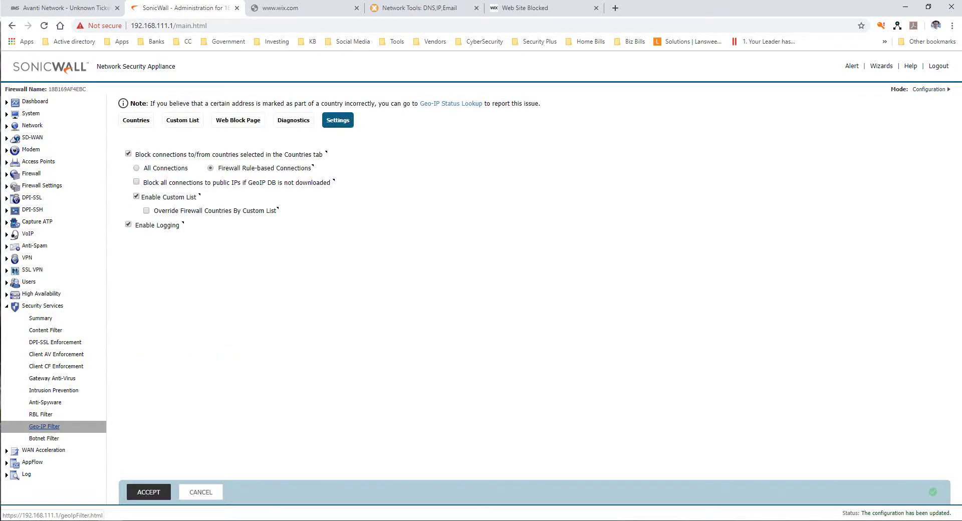
pyautogui.click(136, 120)
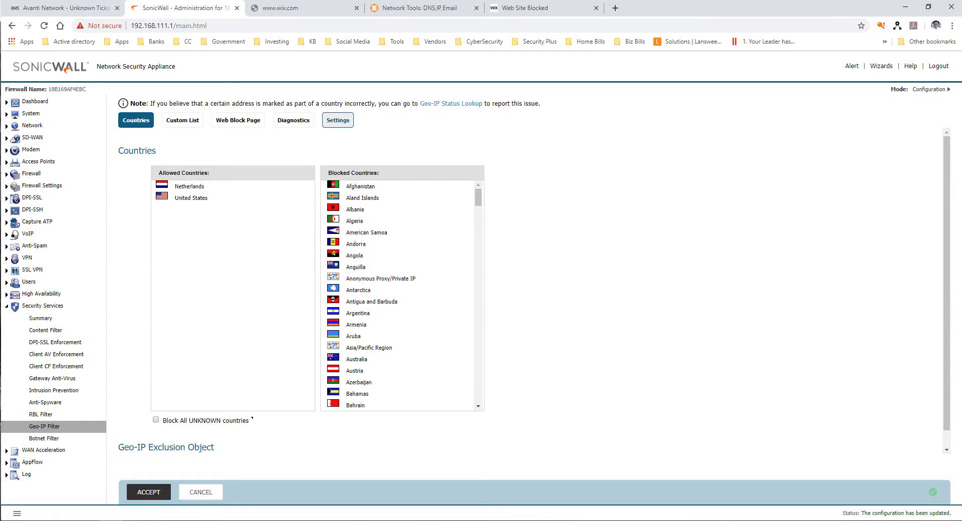
pyautogui.click(337, 120)
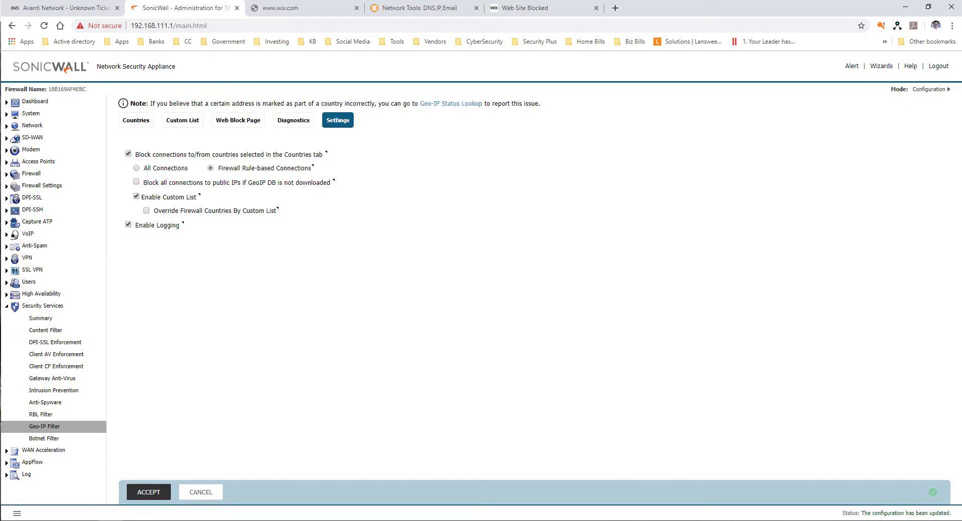
pyautogui.click(148, 493)
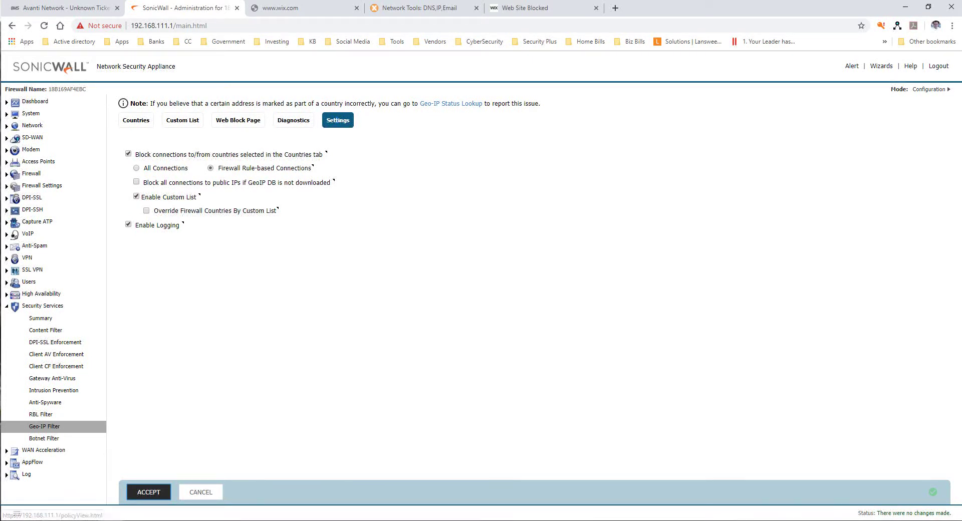
# Start a new firewall access rule named "Unblocked Websites GeoIP" from the LAN zone to the WAN zone.
pyautogui.click(31, 174)
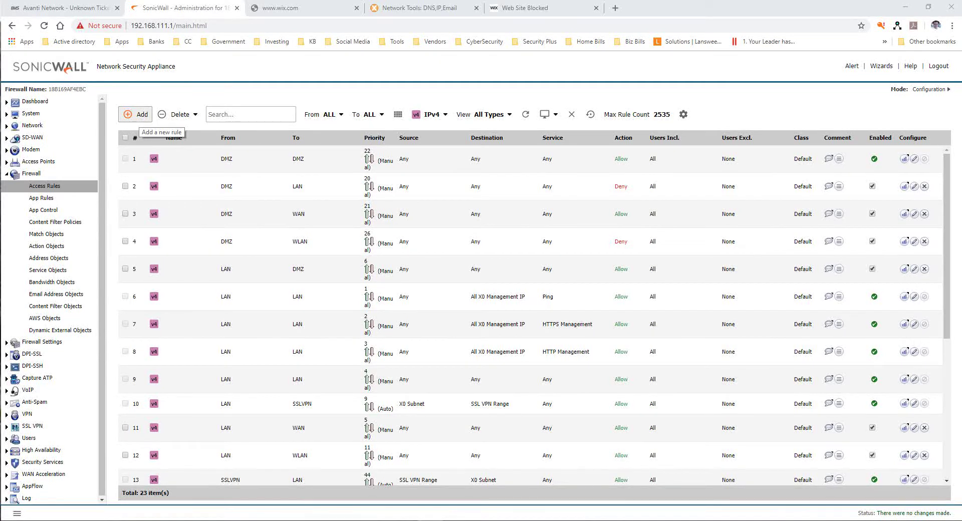
pyautogui.click(136, 115)
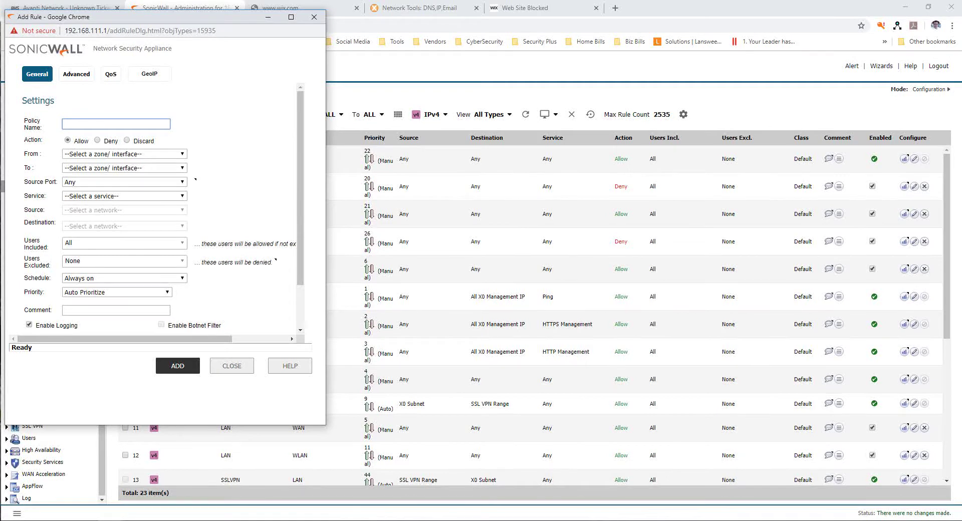
pyautogui.write('Unblocked Websites GeoIP')
pyautogui.click(124, 154)
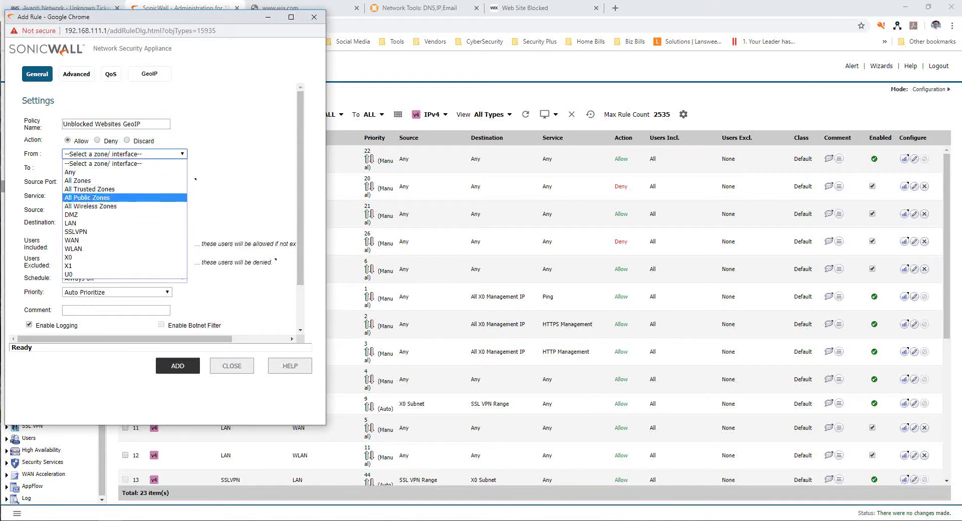
pyautogui.click(71, 223)
pyautogui.click(124, 168)
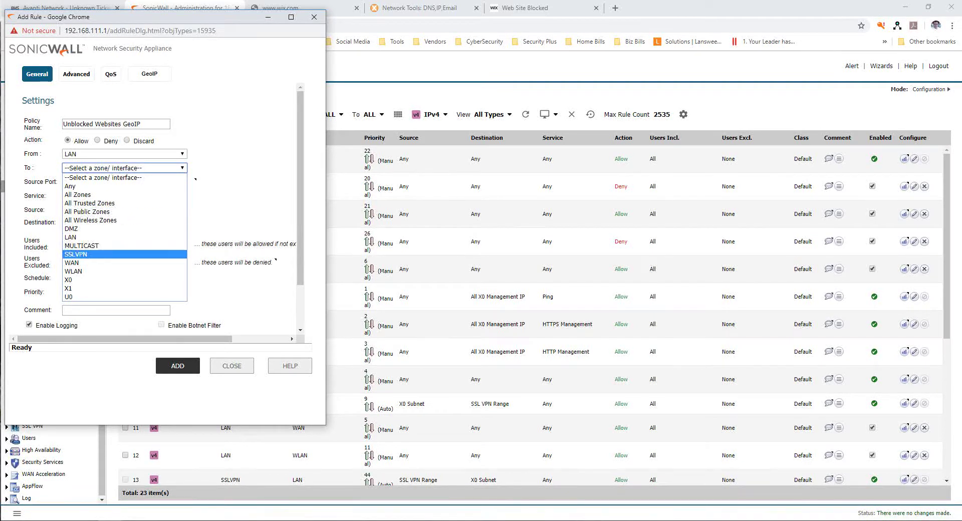
pyautogui.click(100, 263)
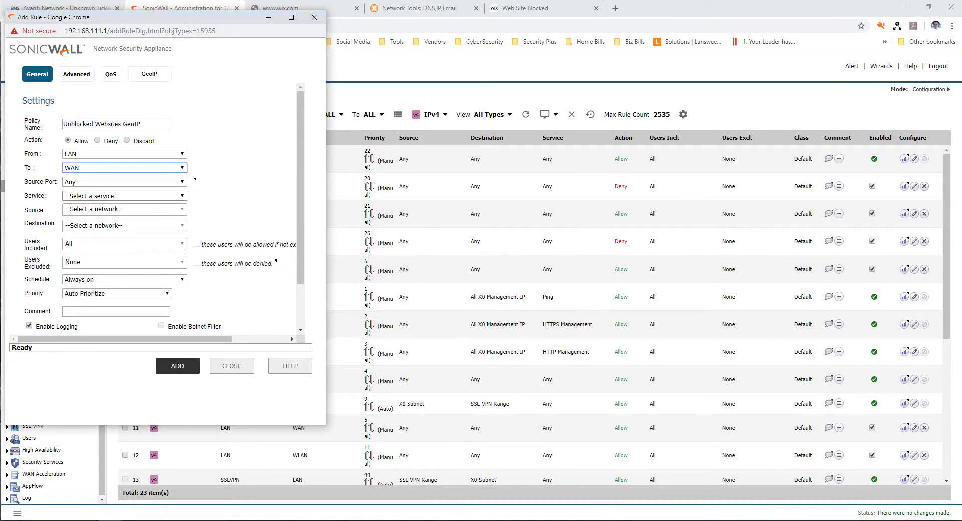
# Set the access rule's service to Any and its source network to LAN Subnets.
pyautogui.click(124, 196)
pyautogui.click(100, 231)
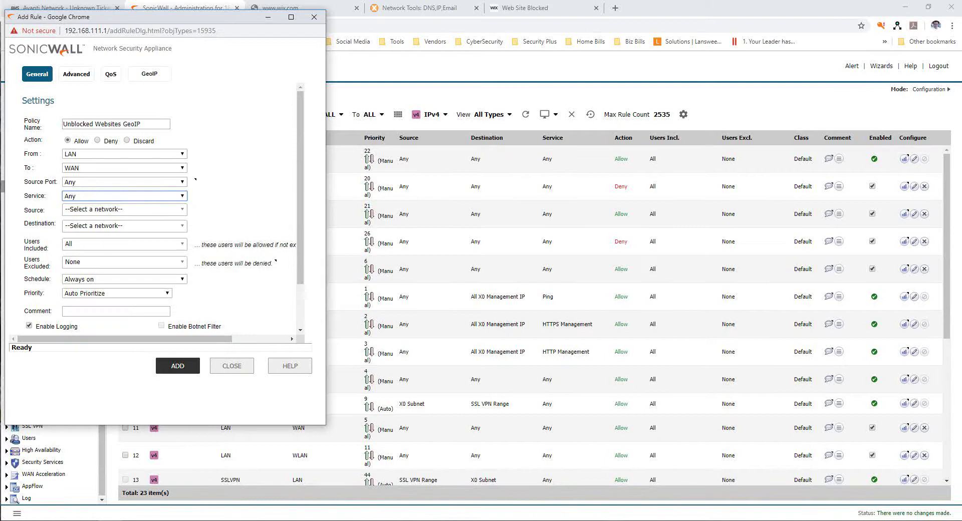
pyautogui.click(125, 210)
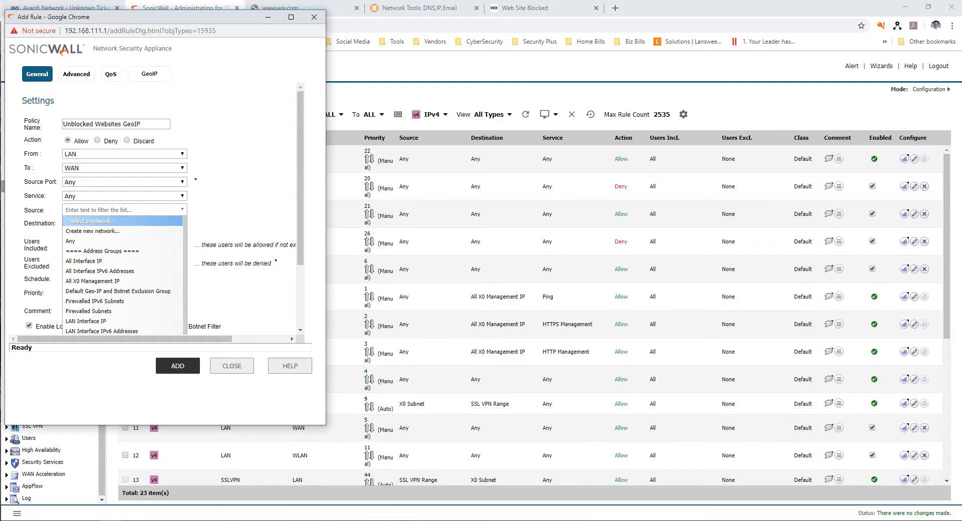
pyautogui.write('la')
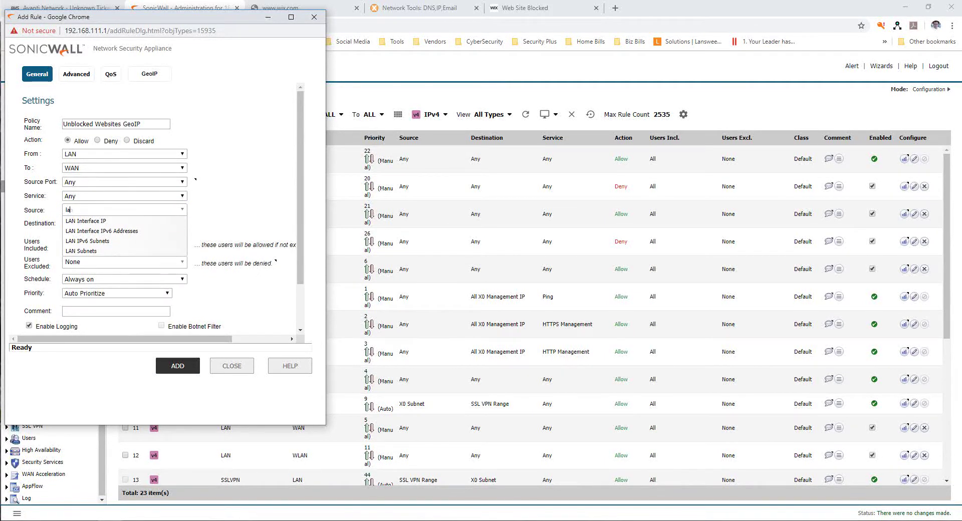
pyautogui.press('Down')
pyautogui.press('Down')
pyautogui.press('Down')
pyautogui.press('Down')
pyautogui.press('Return')
# Set the access rule's destination to the Unblocked Websites GeoIP address group.
pyautogui.press('Tab')
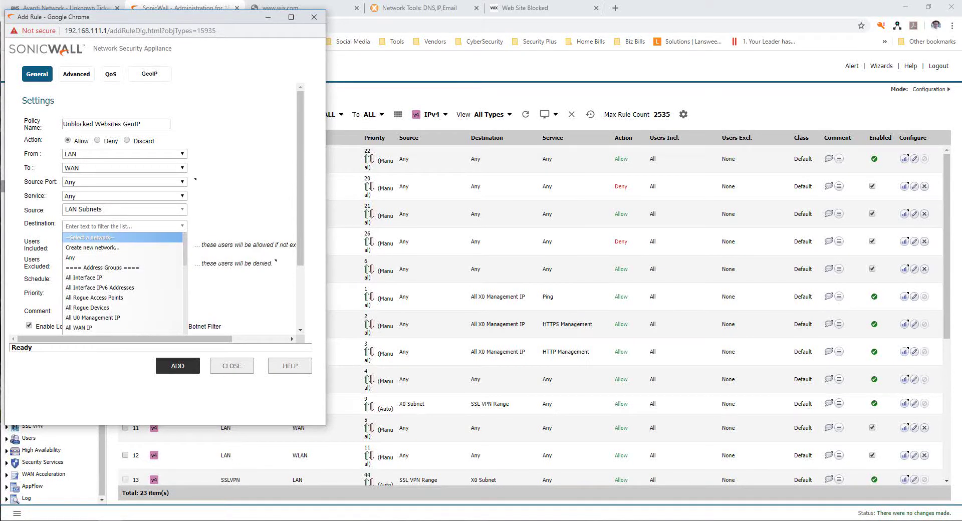
pyautogui.write('unb')
pyautogui.press('Down')
pyautogui.press('Return')
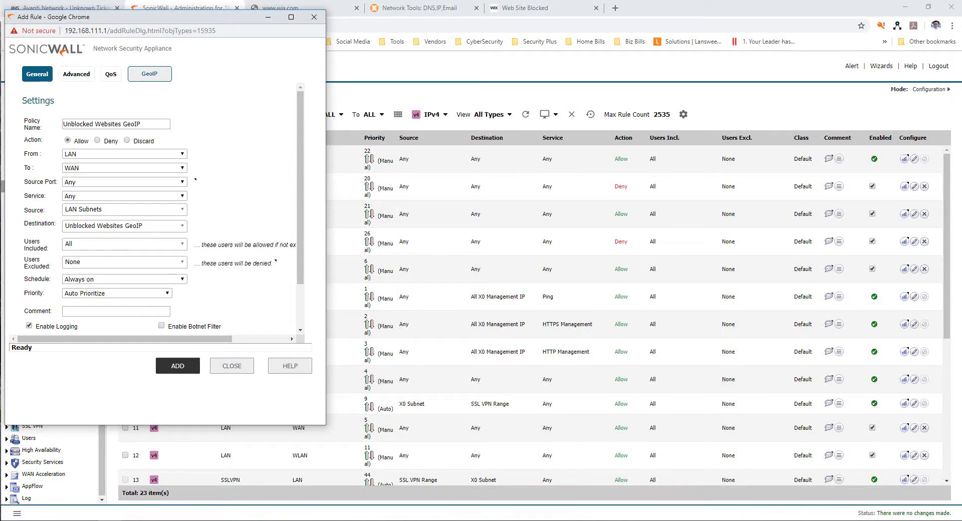
# Check the rule's Geo-IP filter options, add the access rule, and close the rule window.
pyautogui.click(149, 73)
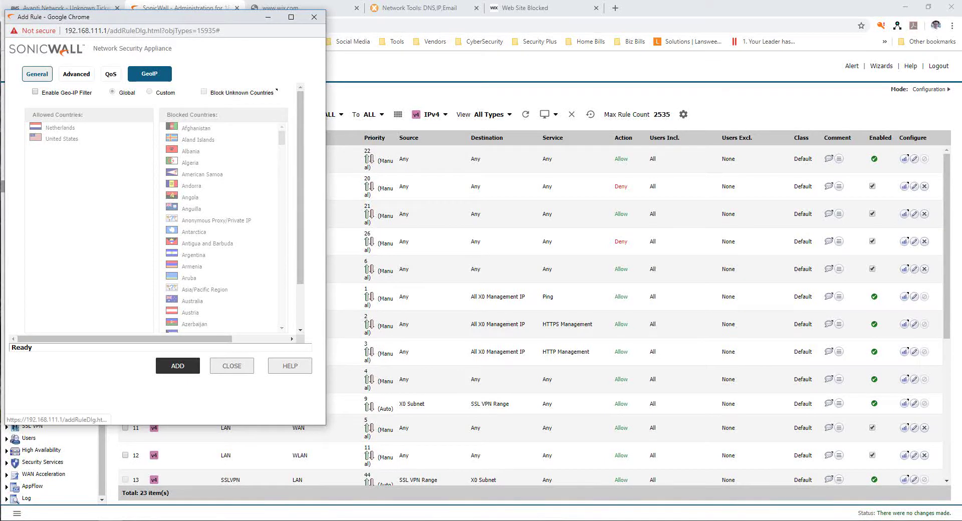
pyautogui.click(40, 77)
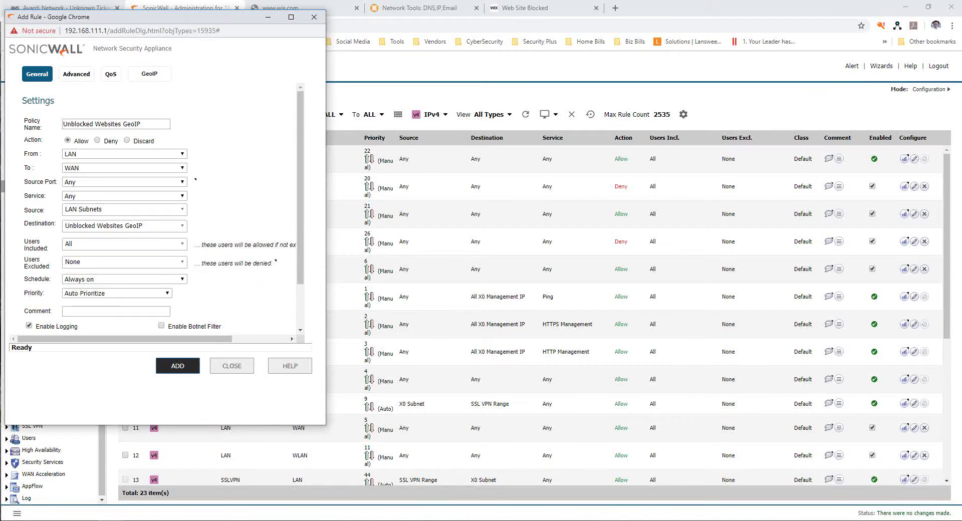
pyautogui.click(178, 366)
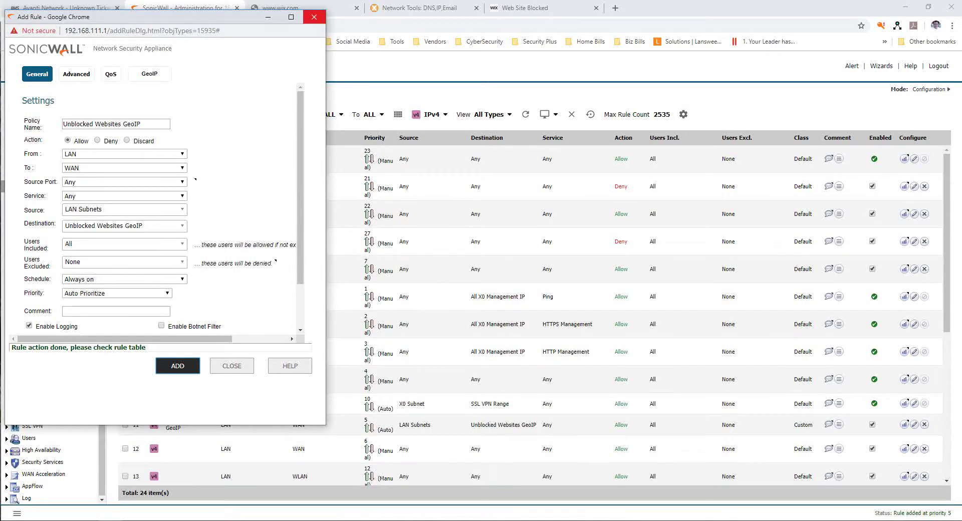
pyautogui.click(314, 17)
# Reload the blocked site at 185.230.61.163 to test access, and return to the SonicWall administration page.
pyautogui.click(527, 7)
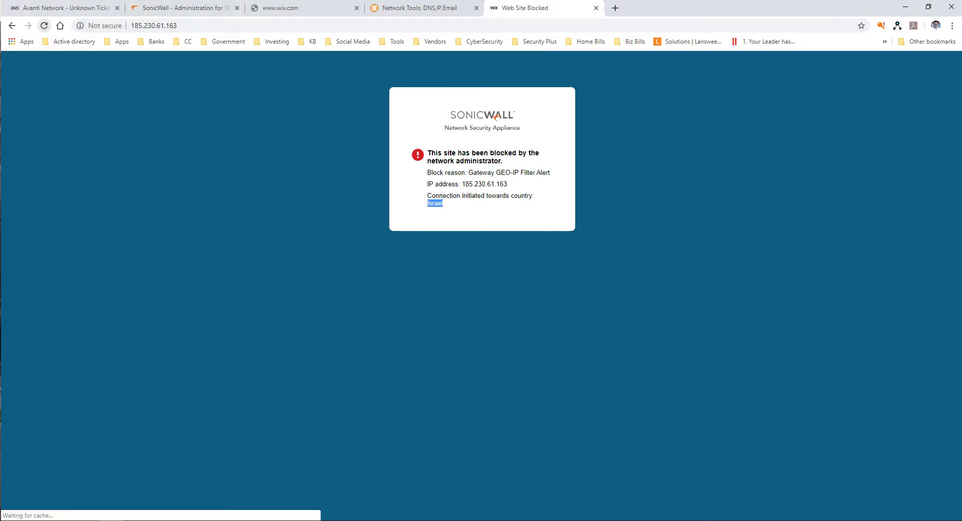
pyautogui.press('F5')
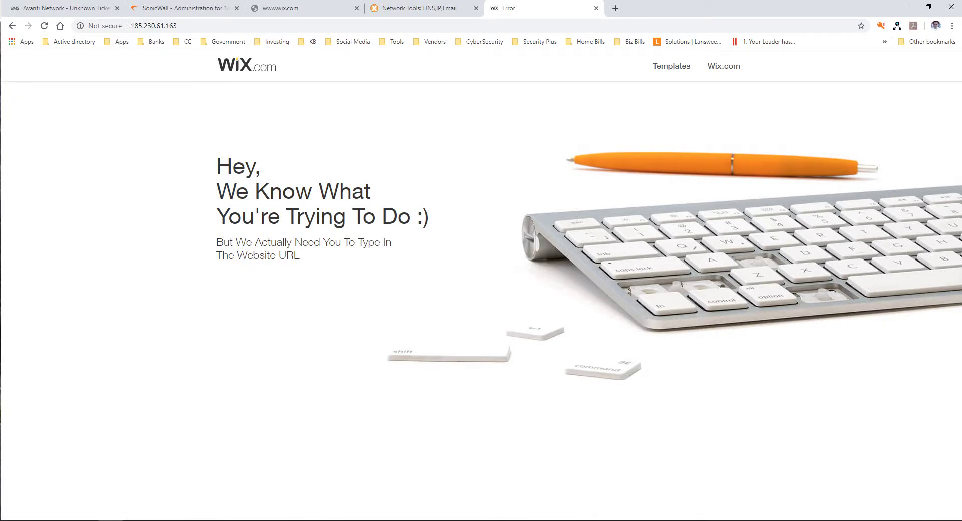
pyautogui.hotkey('ctrl', '2')
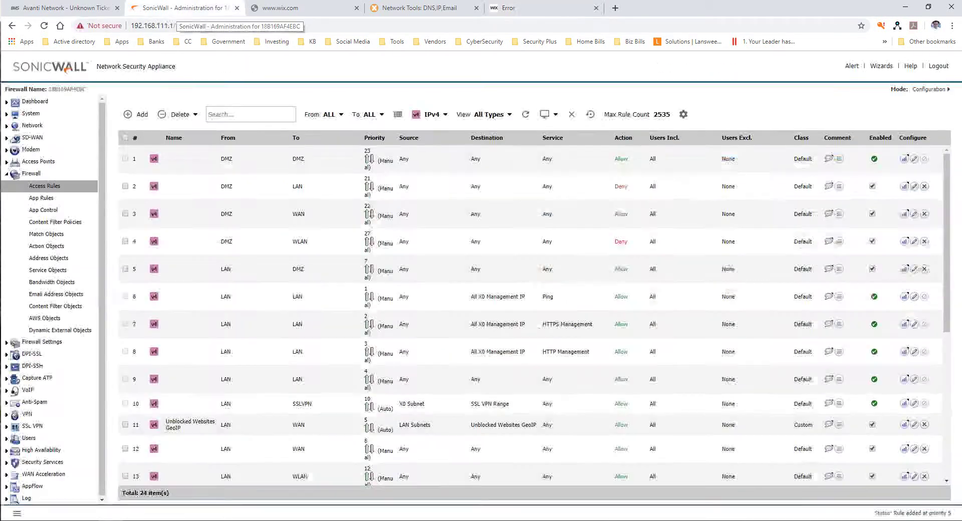